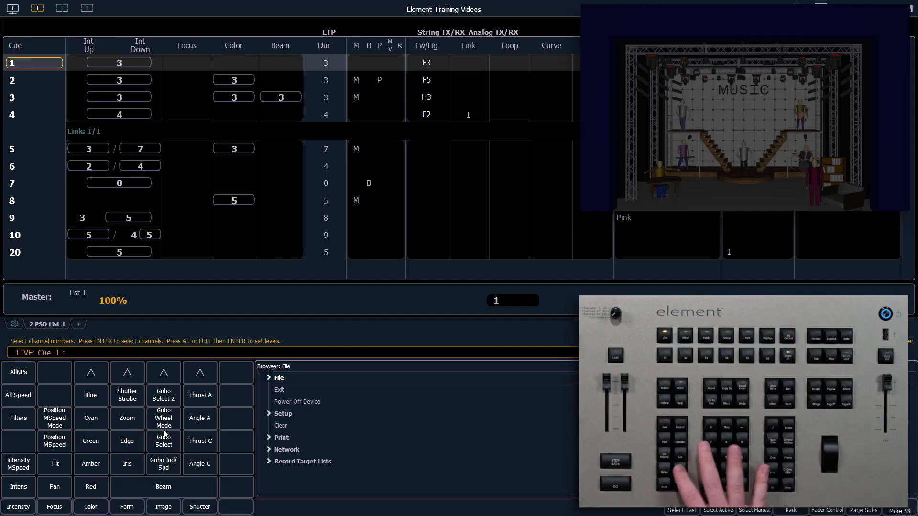
# - Bring group 6 to full intensity
pyautogui.press('g')
pyautogui.press('6')
pyautogui.press('f')
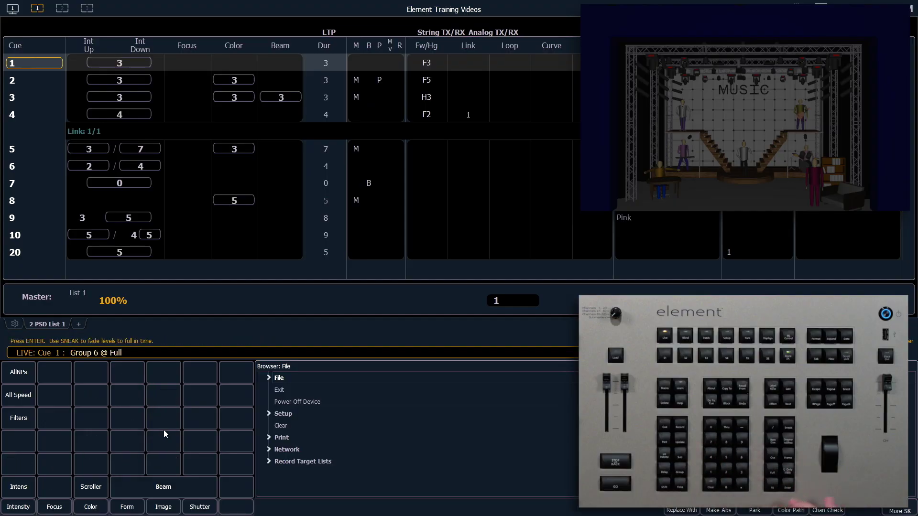
pyautogui.press('Return')
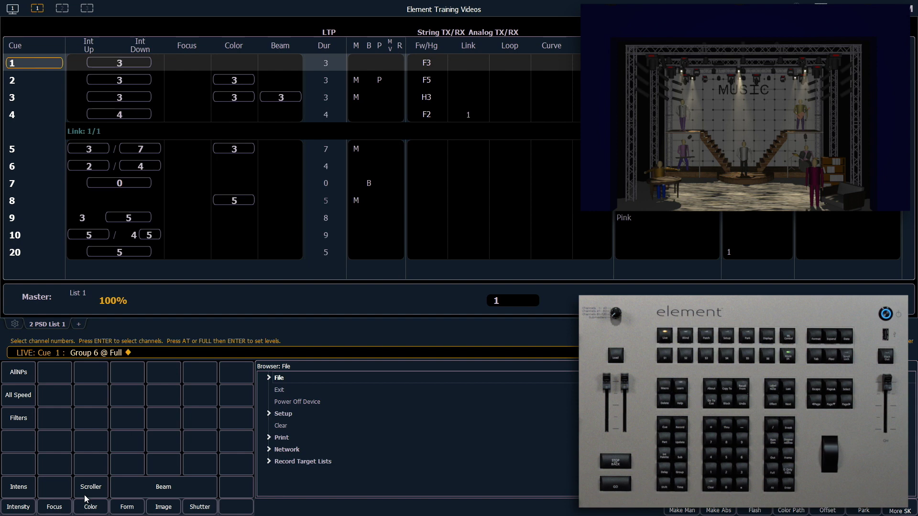
# - Set group 6's scroller color to frame 11
pyautogui.click(95, 509)
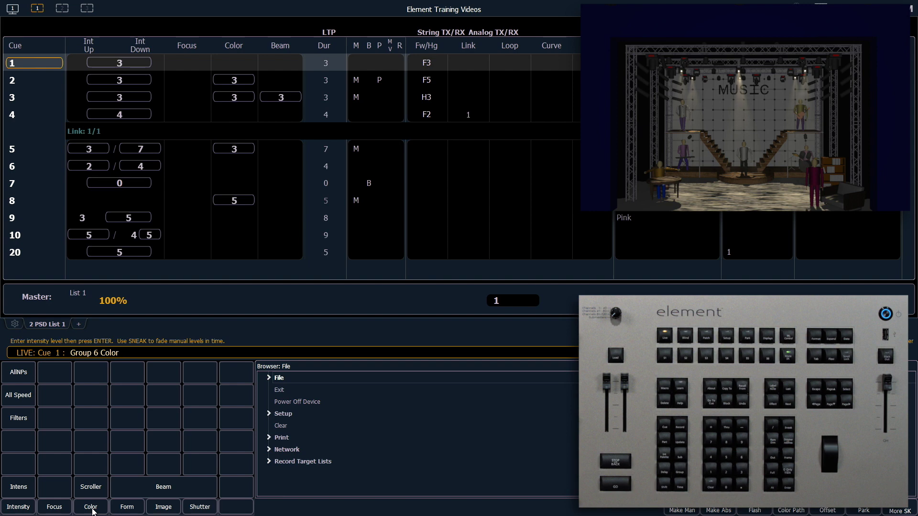
pyautogui.write('11')
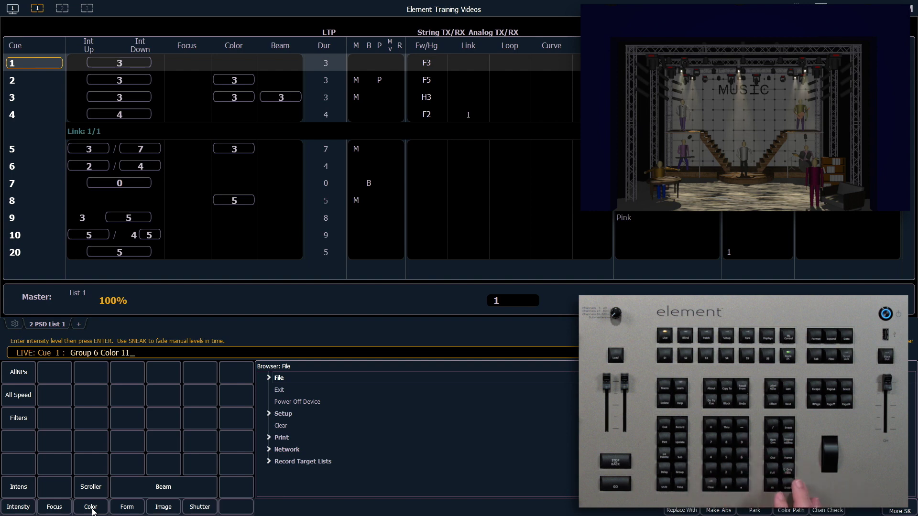
pyautogui.press('Return')
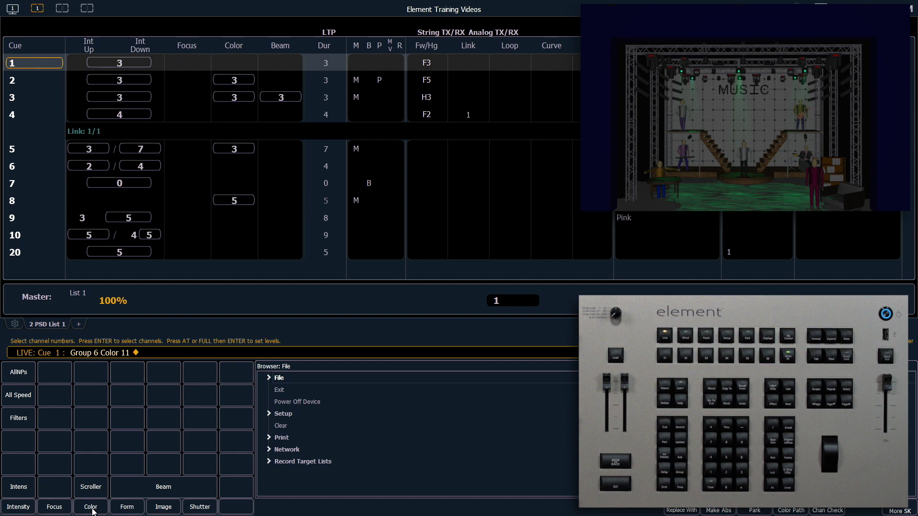
# - Try scroller gels such as R339 and R010 on group 6, and finish on the open frame
pyautogui.click(92, 511)
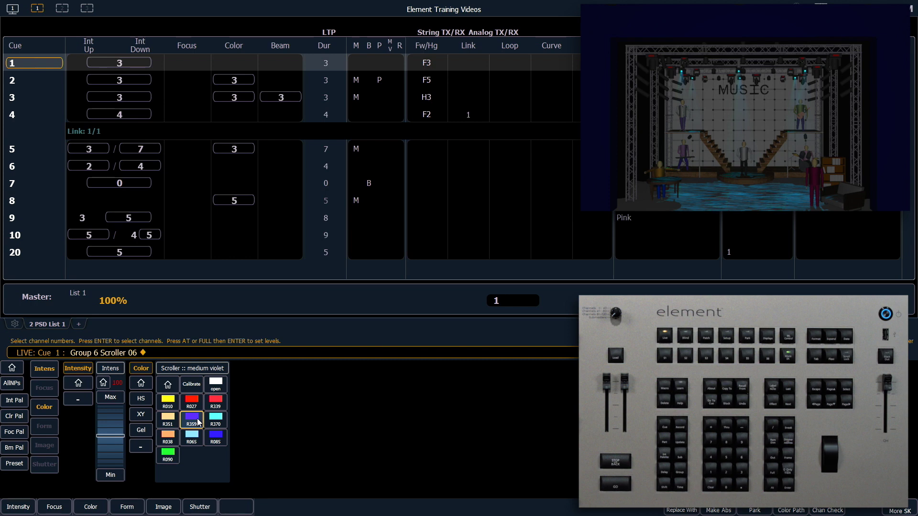
pyautogui.click(213, 404)
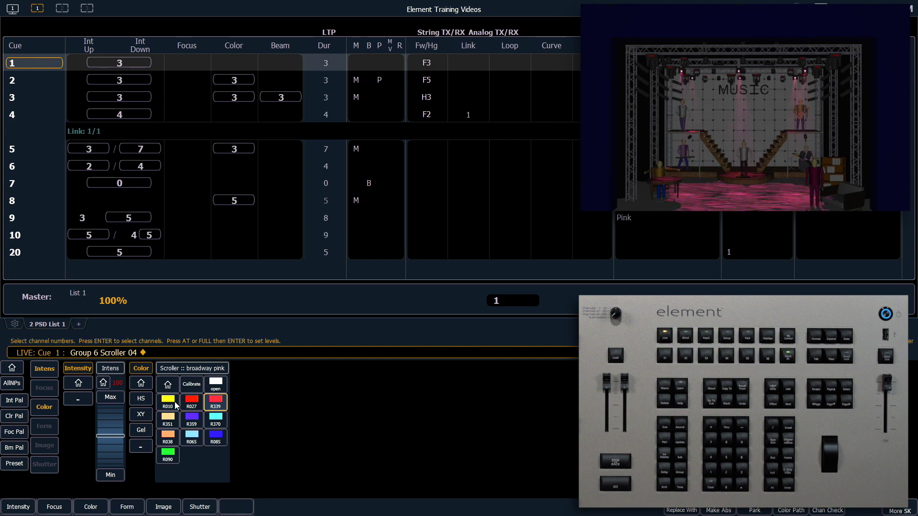
pyautogui.click(173, 401)
pyautogui.click(215, 388)
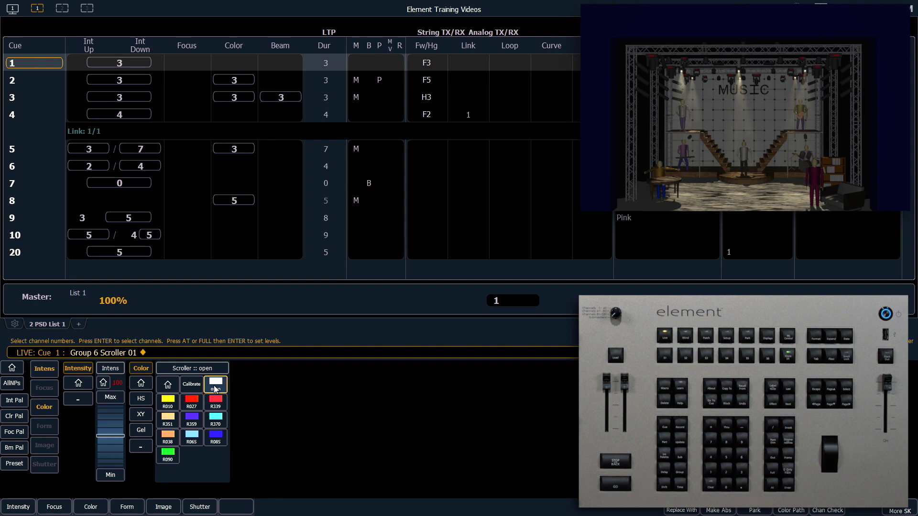
# - Bring group 7 to full intensity with Rem Dim applied to all other channels
pyautogui.press('g')
pyautogui.press('7')
pyautogui.press('a')
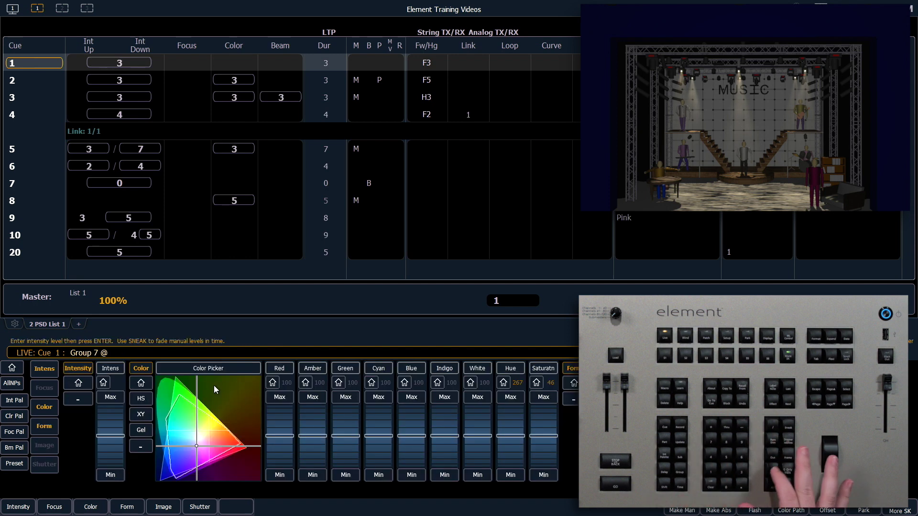
pyautogui.press('f')
pyautogui.hotkey('alt', 'd')
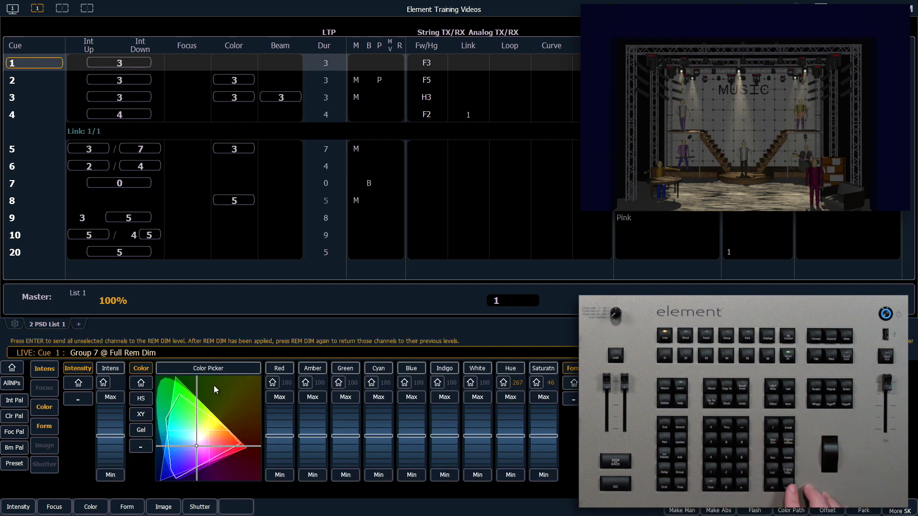
pyautogui.press('Return')
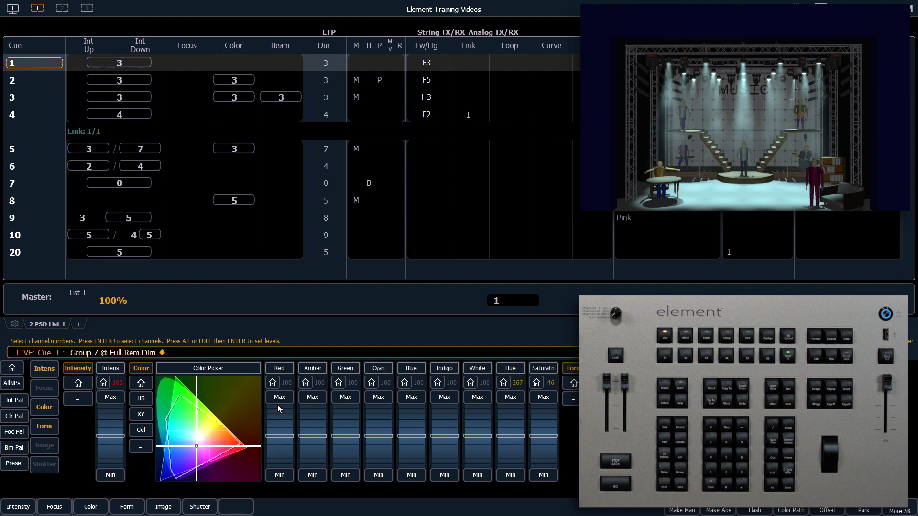
# - Lower group 7's red level to roughly half, and raise it partway back up
pyautogui.scroll(-1, 280, 440)
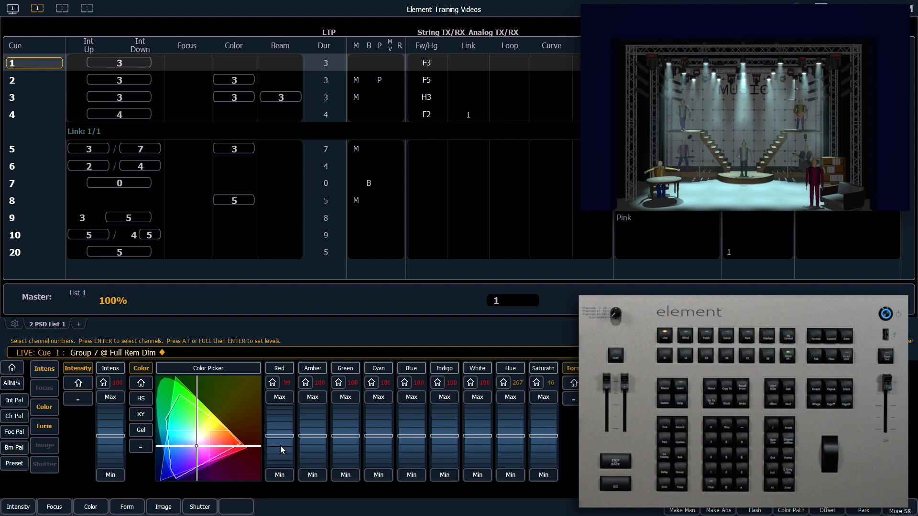
pyautogui.scroll(-20, 280, 445)
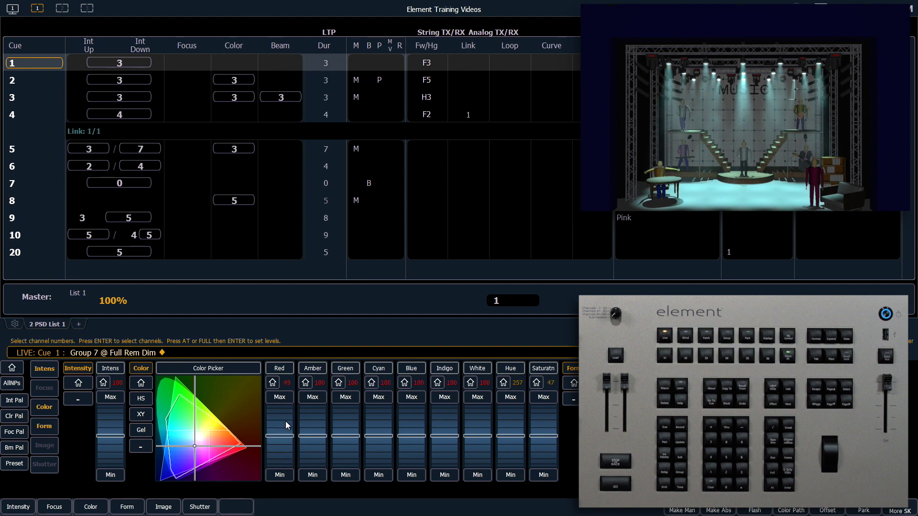
pyautogui.scroll(17, 285, 421)
# - Set group 7's amber, green, cyan, blue, indigo and white to minimum and its red to full
pyautogui.click(313, 476)
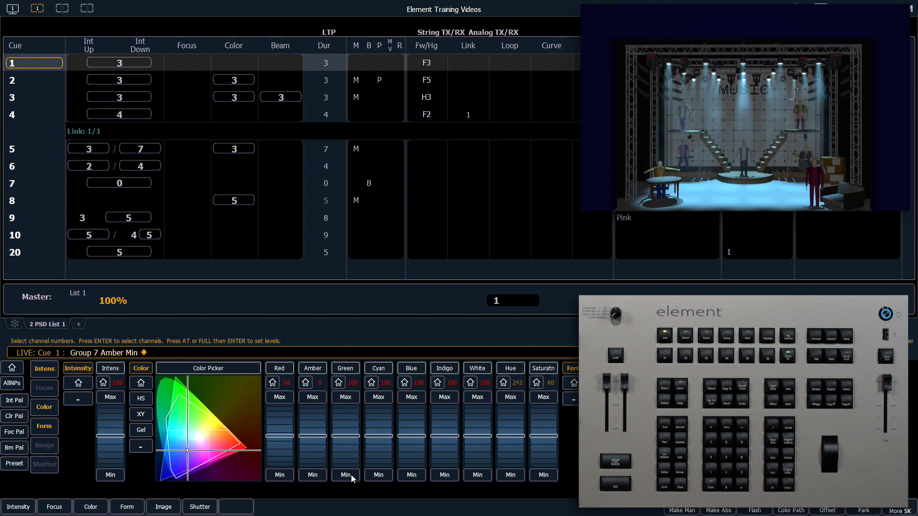
pyautogui.click(345, 475)
pyautogui.click(378, 474)
pyautogui.click(412, 474)
pyautogui.click(450, 473)
pyautogui.click(474, 475)
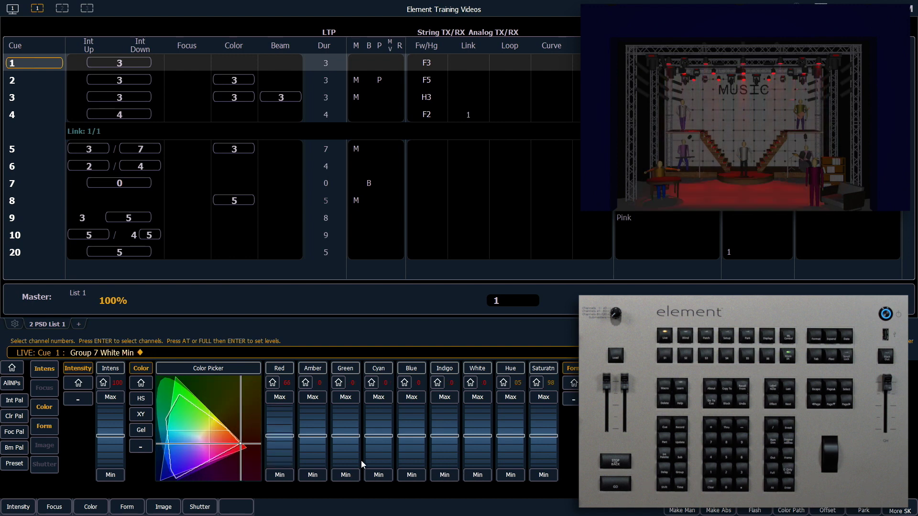
pyautogui.click(277, 398)
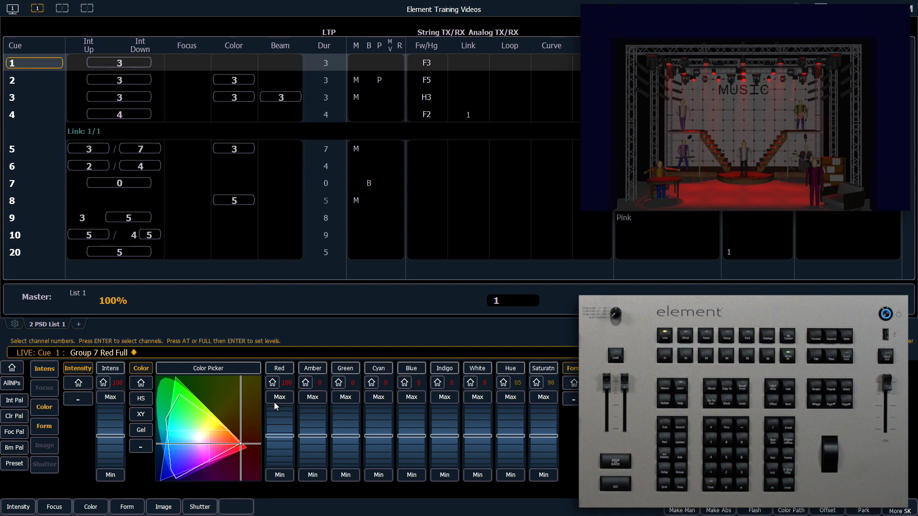
# - Pick a green, an orange-red and a pale green for group 7 in the color space
pyautogui.click(180, 409)
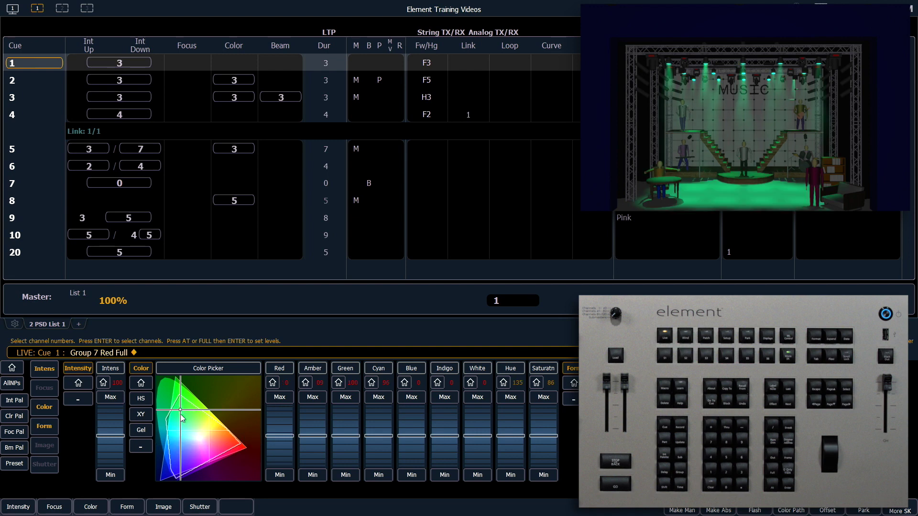
pyautogui.click(219, 446)
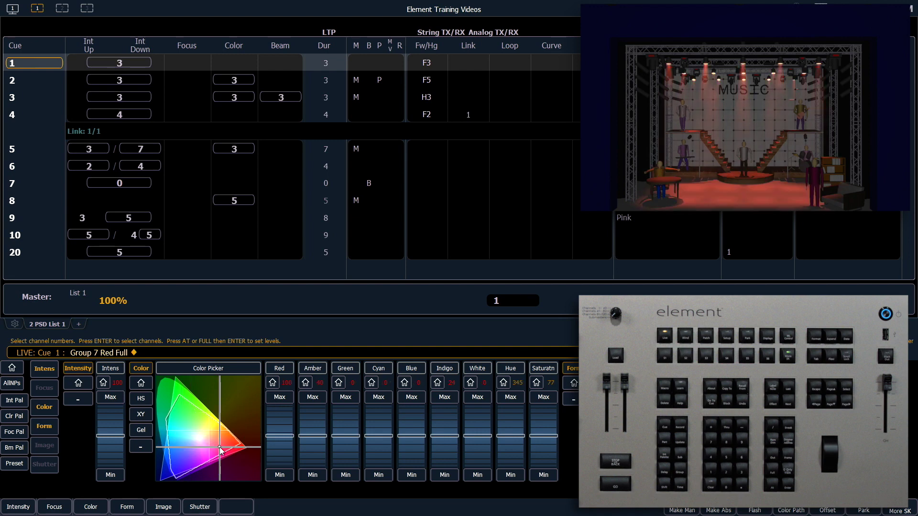
pyautogui.click(198, 425)
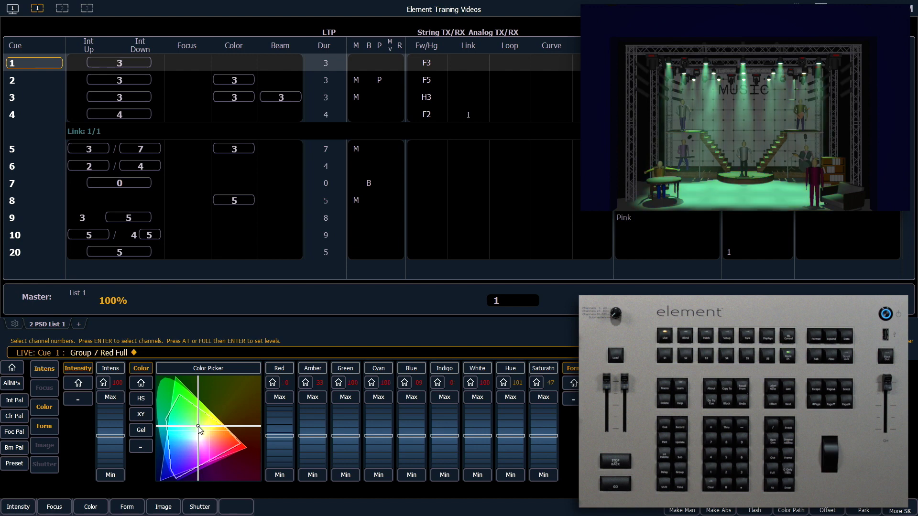
# - Show the Rosco Roscolux gels in the gel picker and apply R040 to group 7
pyautogui.click(141, 431)
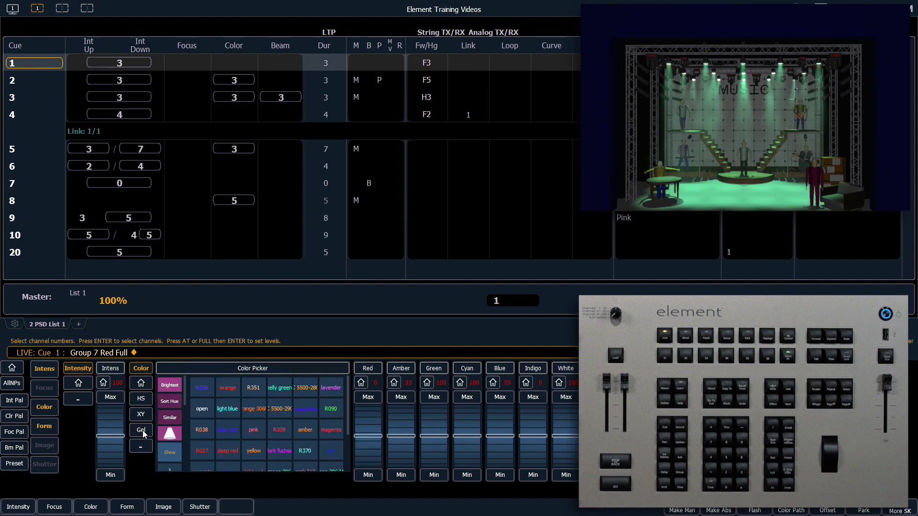
pyautogui.scroll(-5, 171, 436)
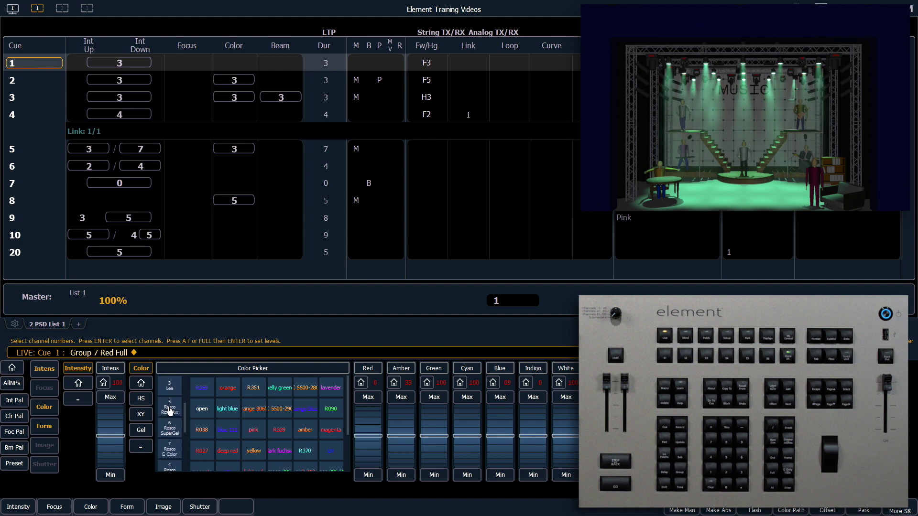
pyautogui.click(172, 409)
pyautogui.scroll(-4, 278, 417)
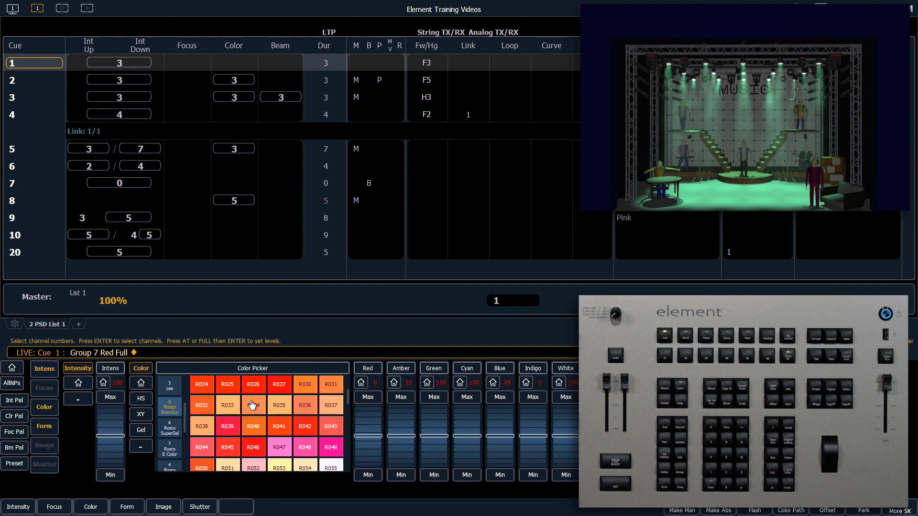
pyautogui.click(252, 427)
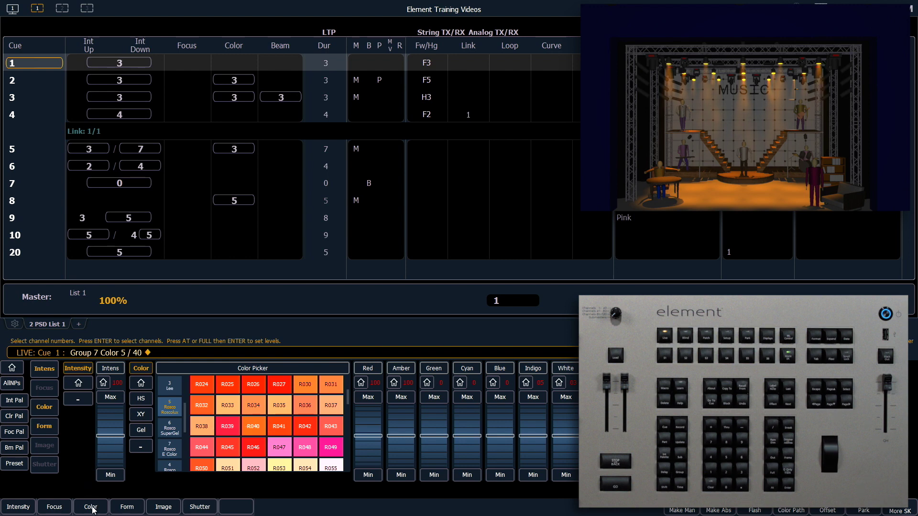
# - Set group 7's color to gel 5/27 through the command line
pyautogui.press('BackSpace')
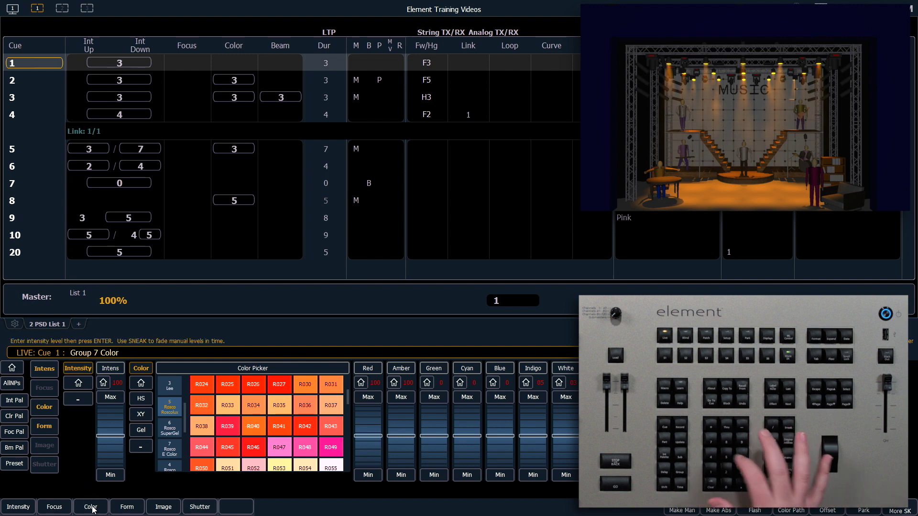
pyautogui.write('/27')
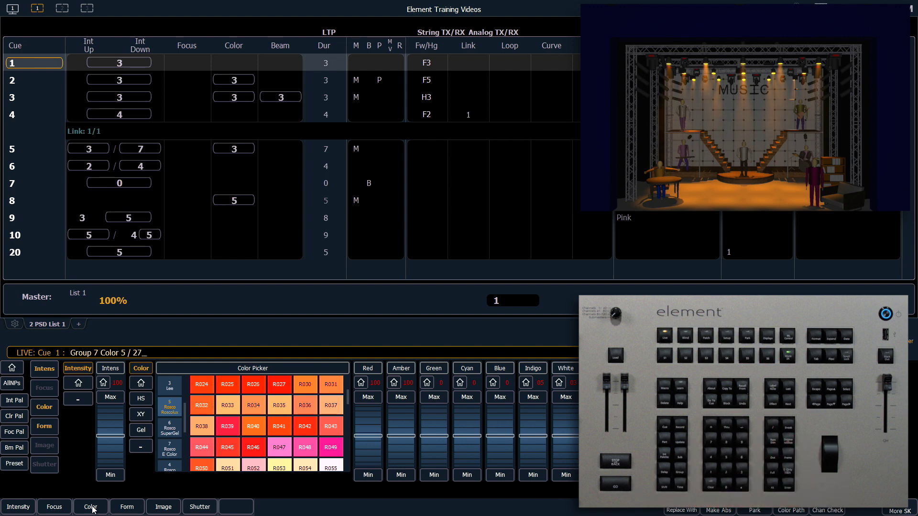
pyautogui.press('Return')
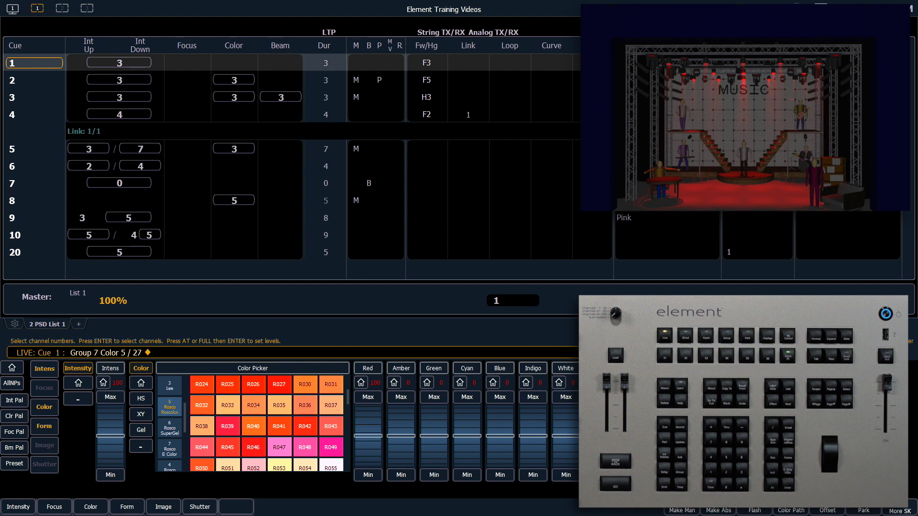
# - Set group 7's green level to 50
pyautogui.click(432, 369)
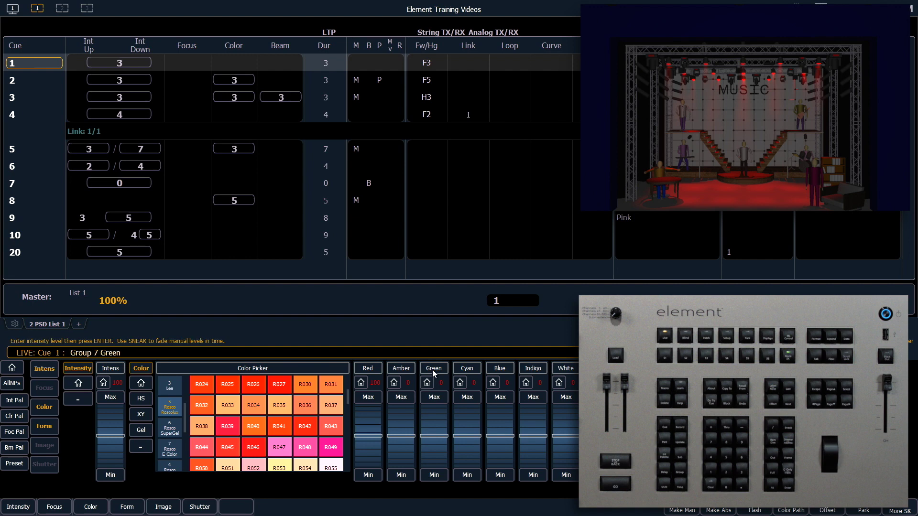
pyautogui.write('50')
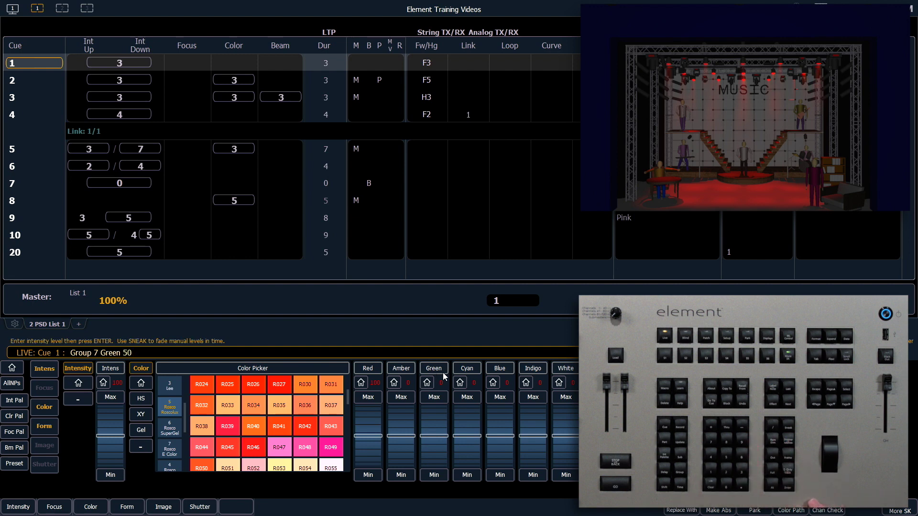
pyautogui.press('Return')
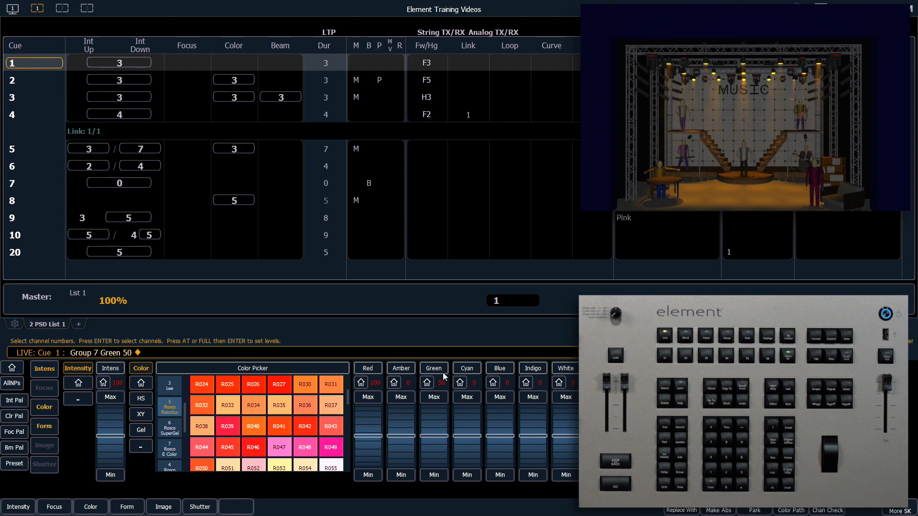
# - Bring group 14 to full intensity with Rem Dim applied to all other channels
pyautogui.press('g')
pyautogui.press('1')
pyautogui.press('4')
pyautogui.press('a')
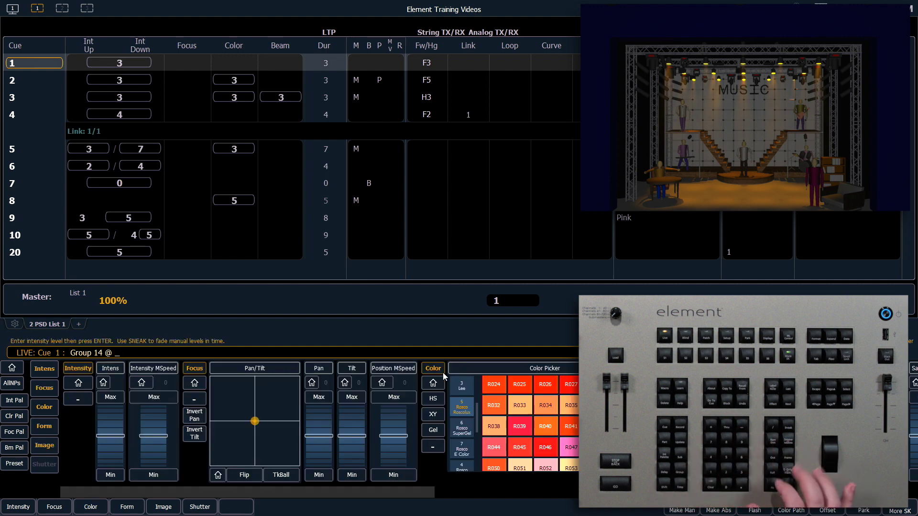
pyautogui.press('f')
pyautogui.hotkey('alt', 'd')
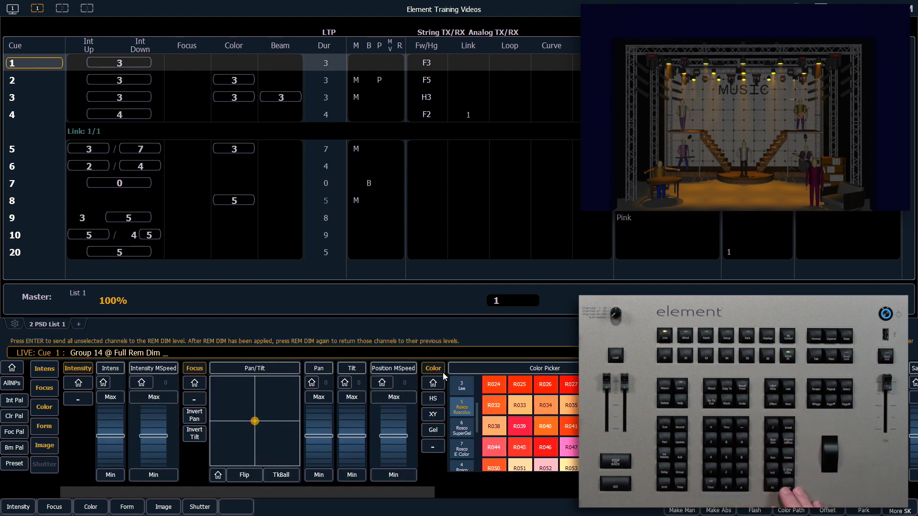
pyautogui.press('Return')
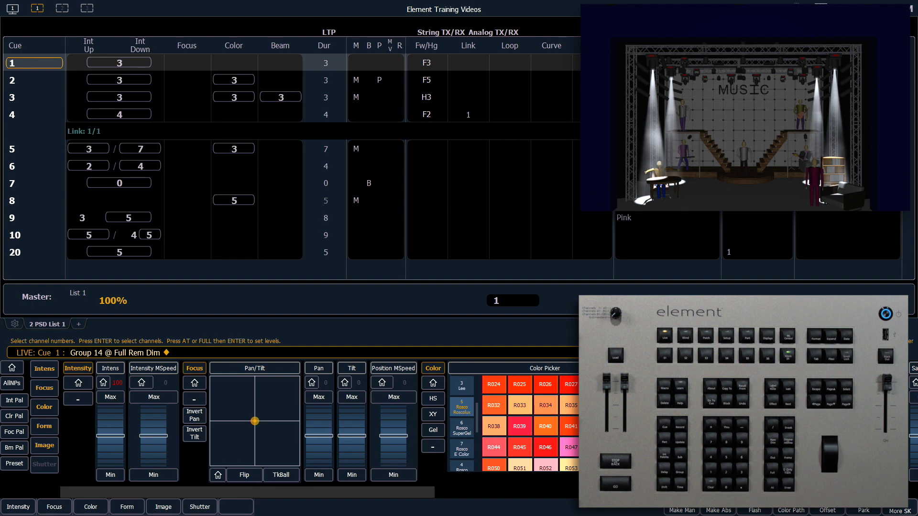
# - Try Color Select options such as CTC 5500-2800K on group 14, and set it to pink 312
pyautogui.moveTo(356, 492); pyautogui.dragTo(611, 499)
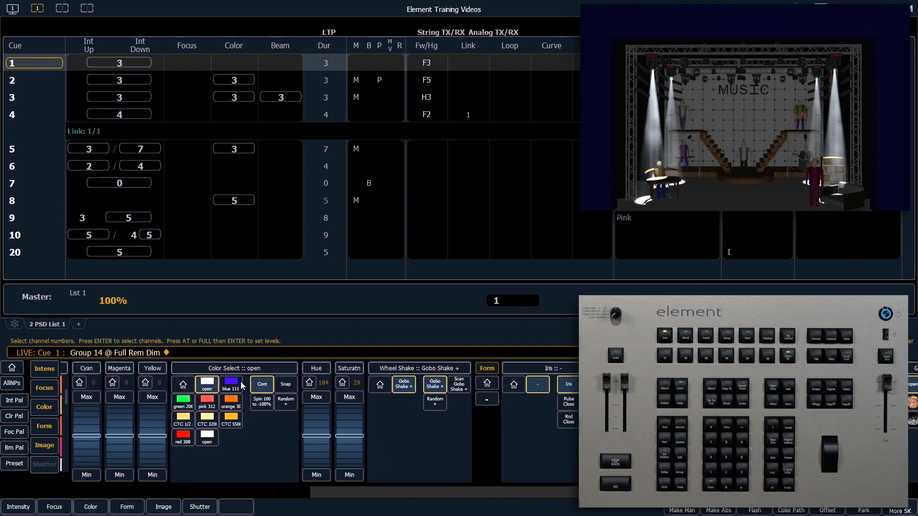
pyautogui.click(229, 404)
pyautogui.click(181, 418)
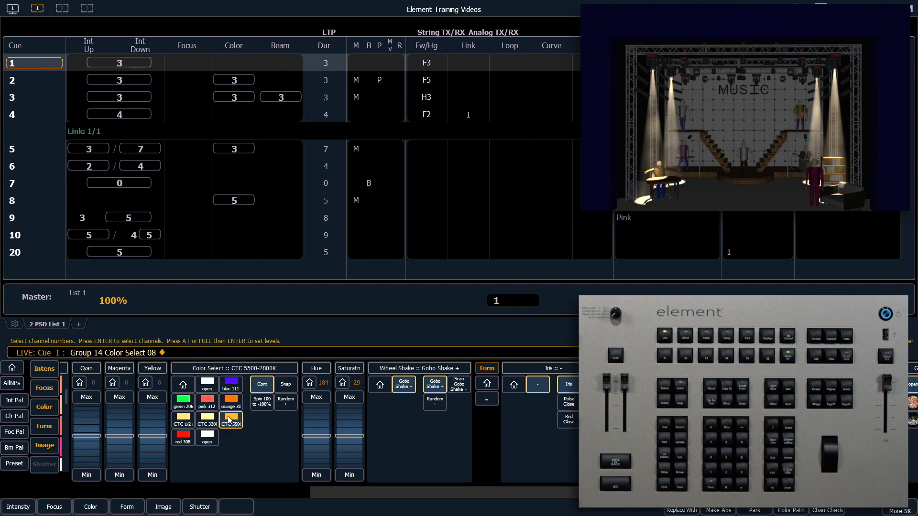
pyautogui.click(207, 404)
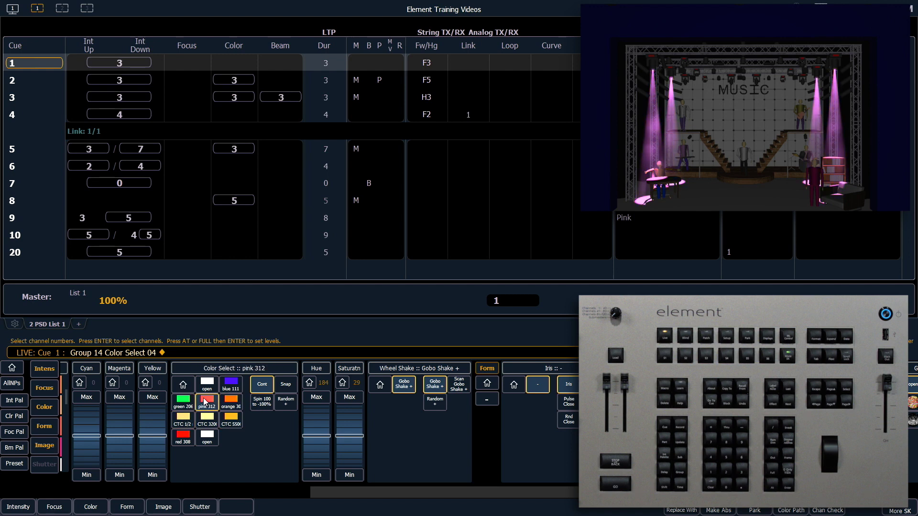
# - Set group 14's Color Select to green 206, and return it to open
pyautogui.click(183, 402)
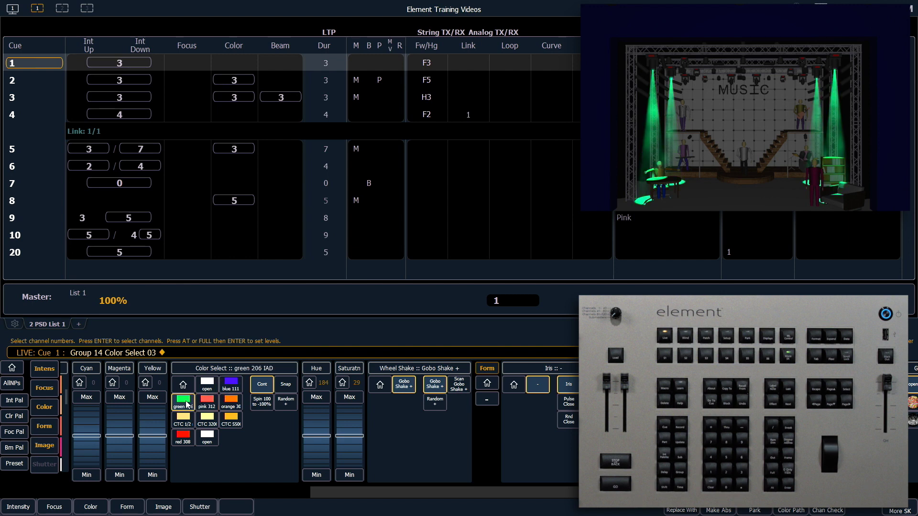
pyautogui.click(207, 386)
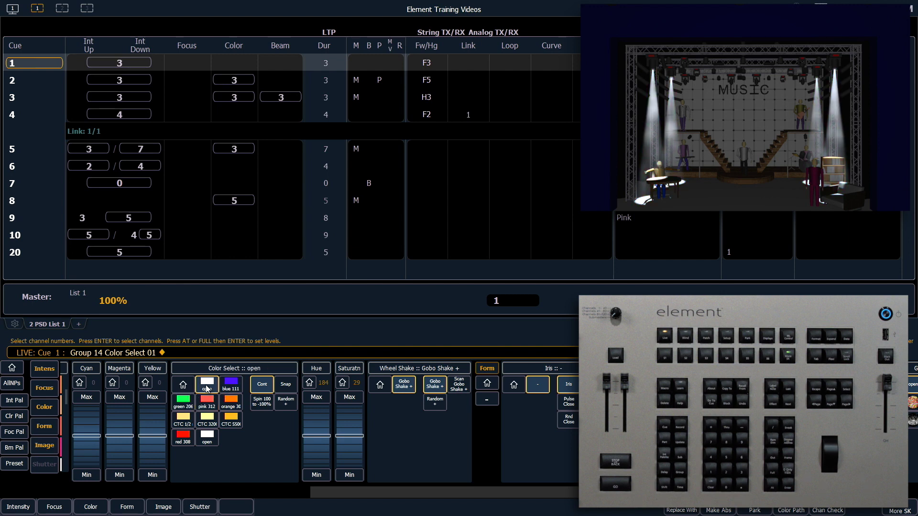
# - Set group 14's magenta to full and back to minimum, and bring its cyan to full
pyautogui.moveTo(371, 492); pyautogui.dragTo(246, 492)
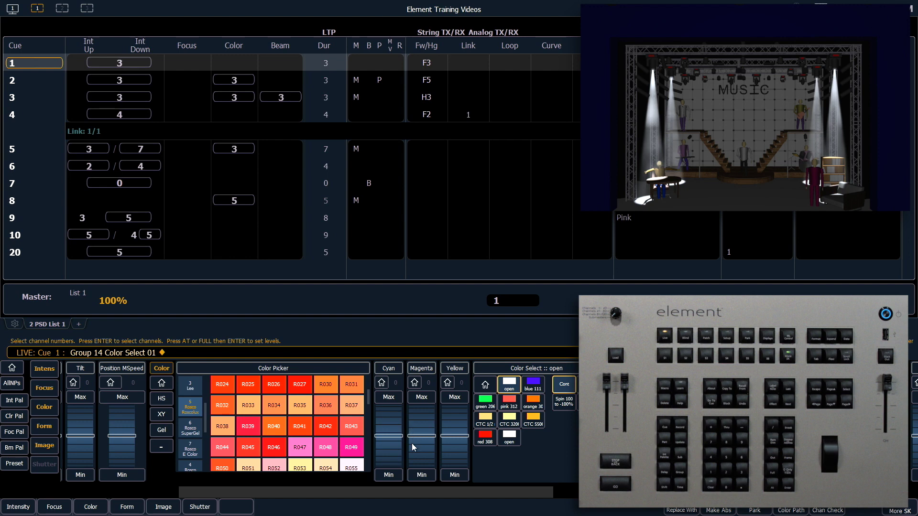
pyautogui.click(421, 397)
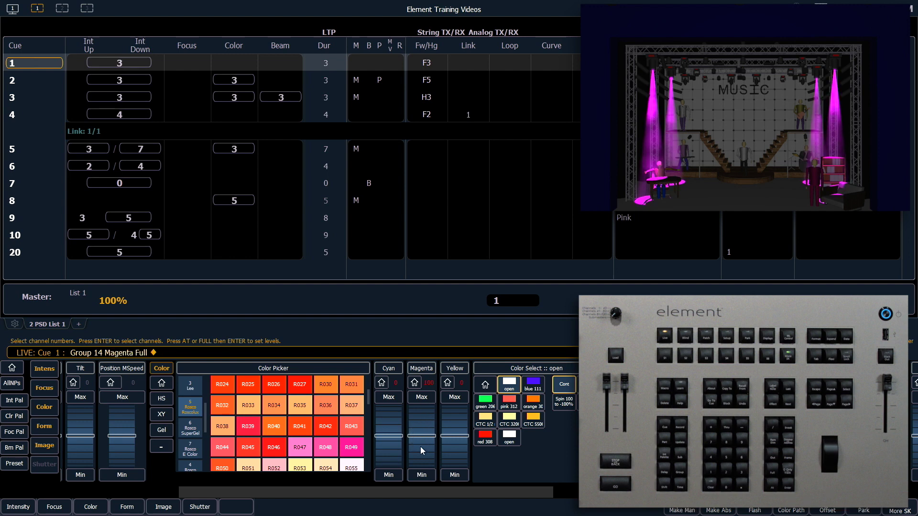
pyautogui.click(421, 474)
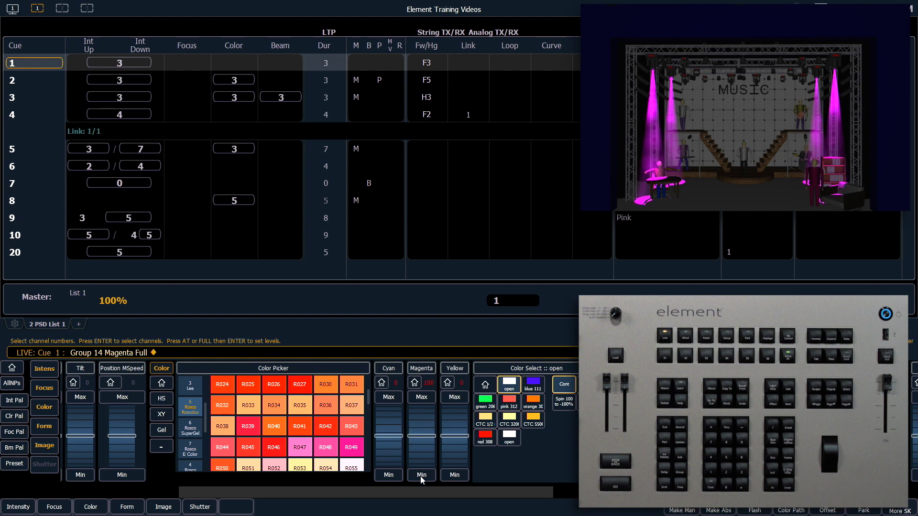
pyautogui.click(390, 396)
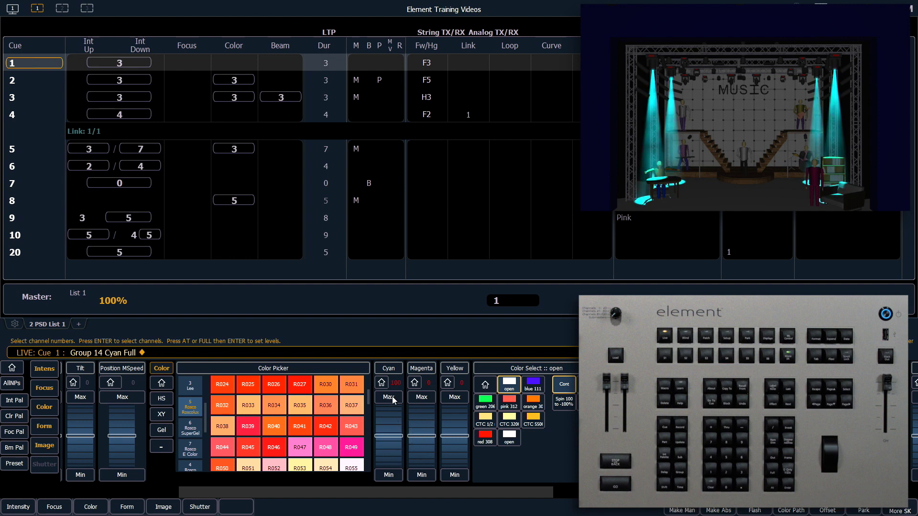
# - Set group 14's magenta level to 50 alongside the full cyan
pyautogui.click(421, 368)
pyautogui.write('50')
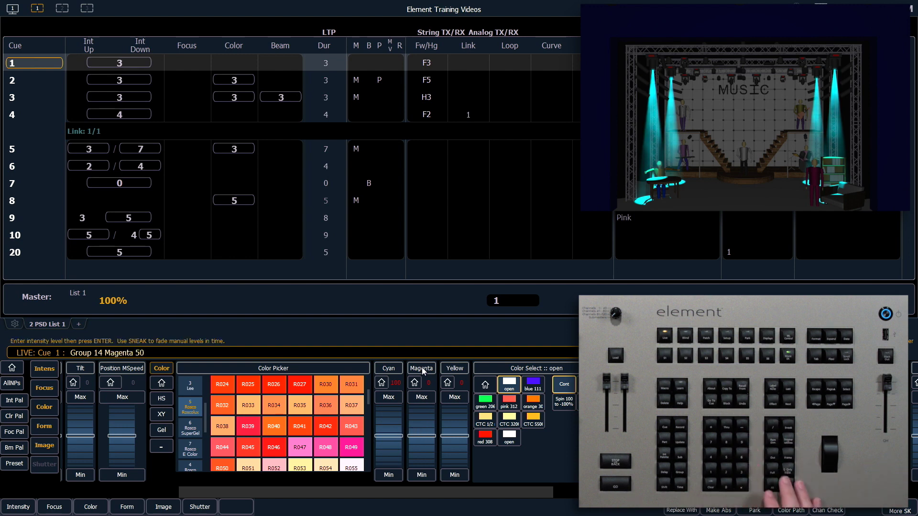
pyautogui.press('Return')
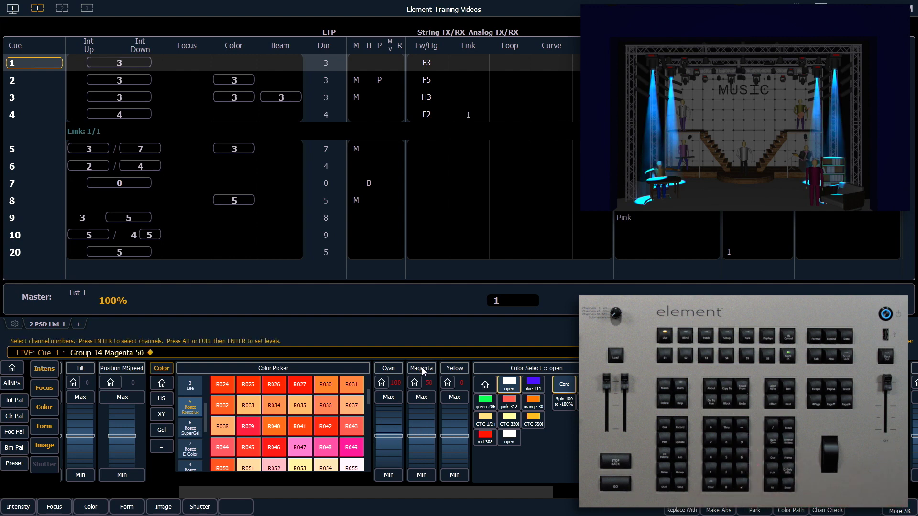
# - Apply Rosco gel R041 to group 14 from the gel swatches, and change it to R022
pyautogui.click(299, 428)
pyautogui.scroll(2, 262, 421)
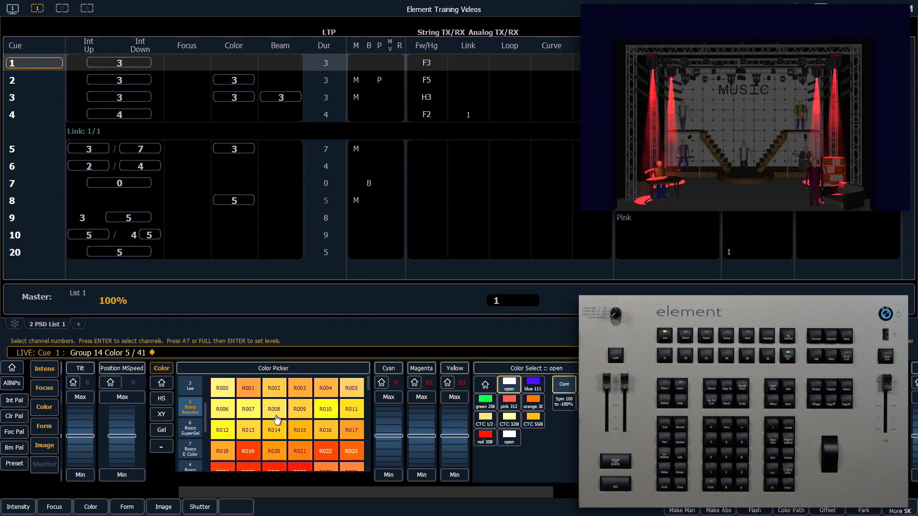
pyautogui.click(327, 453)
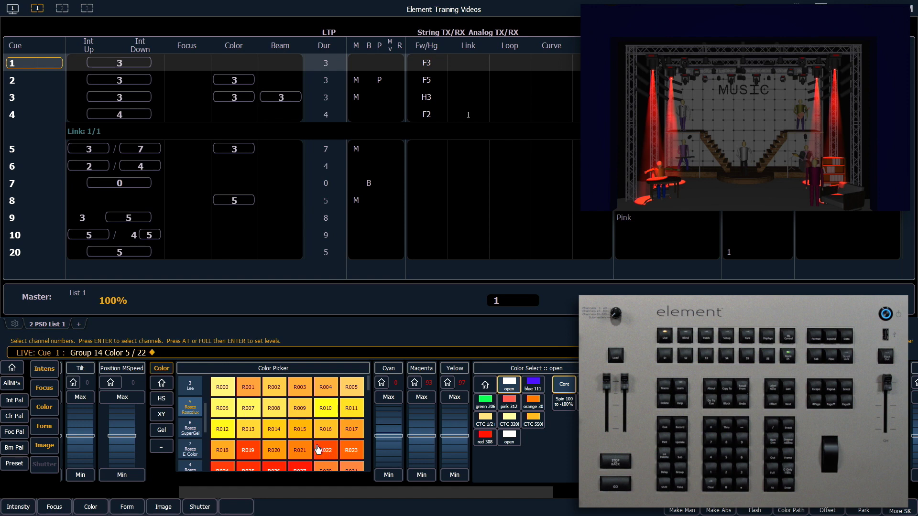
# - Pick pink and violet tones for group 14 in the XY color picker, and return it to an orange-red
pyautogui.click(159, 417)
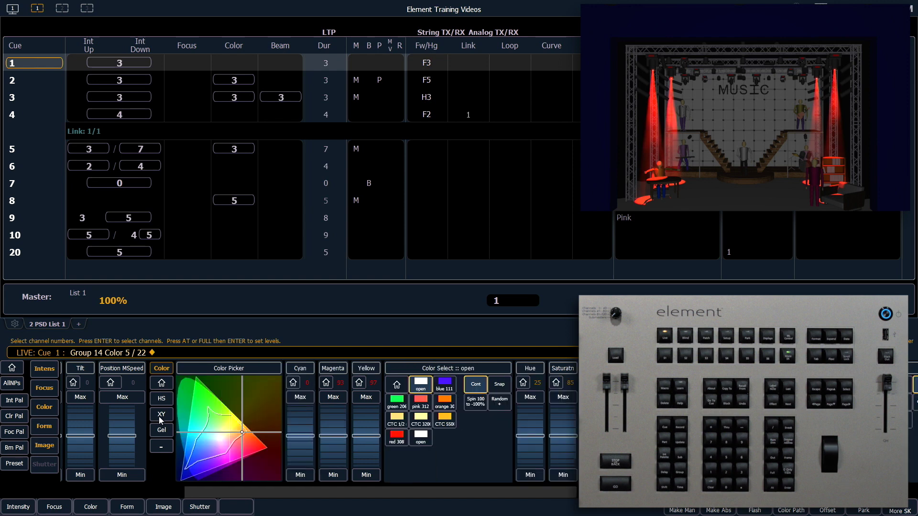
pyautogui.click(218, 443)
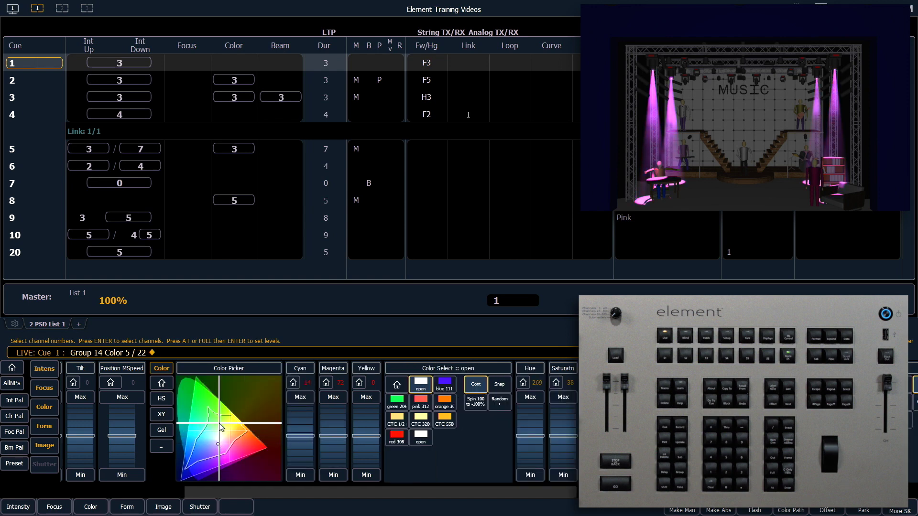
pyautogui.click(203, 455)
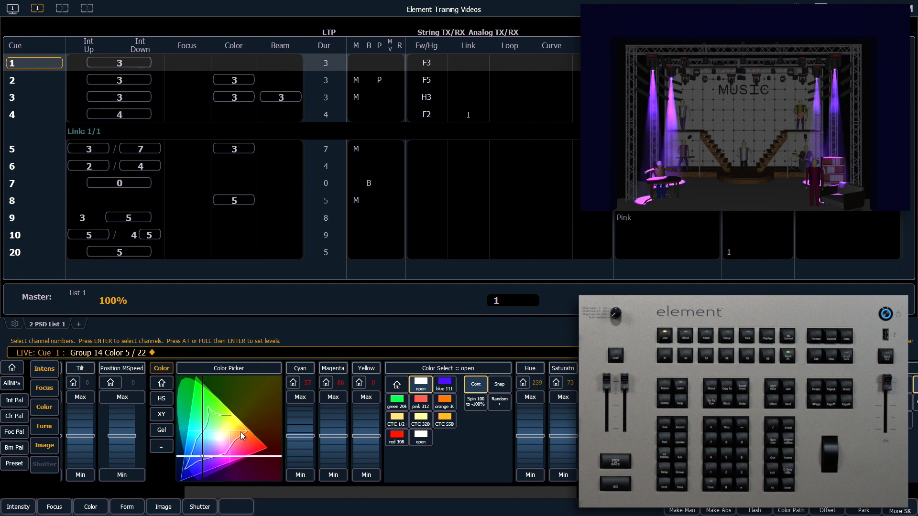
# - Replace the color controls display with the parameter grid and Browser, and set group 14's magenta to 50
pyautogui.press('F11')
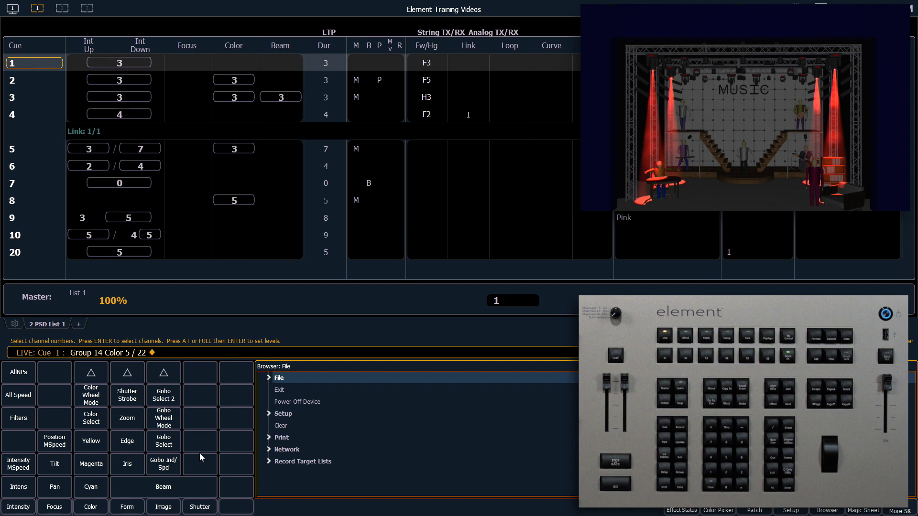
pyautogui.click(94, 464)
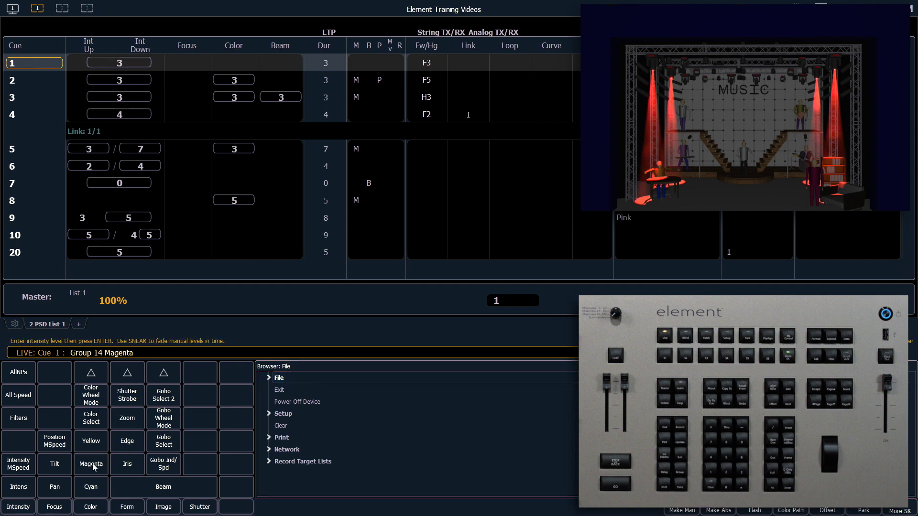
pyautogui.write('50_')
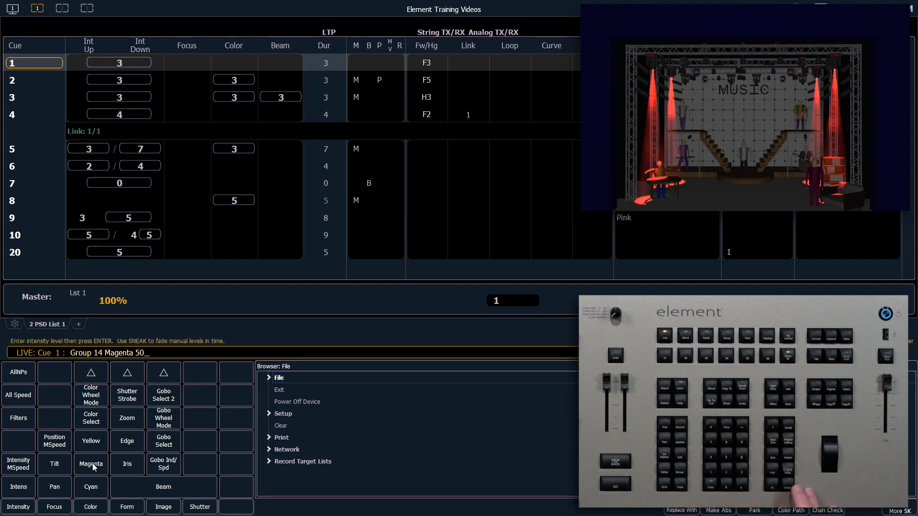
pyautogui.press('Return')
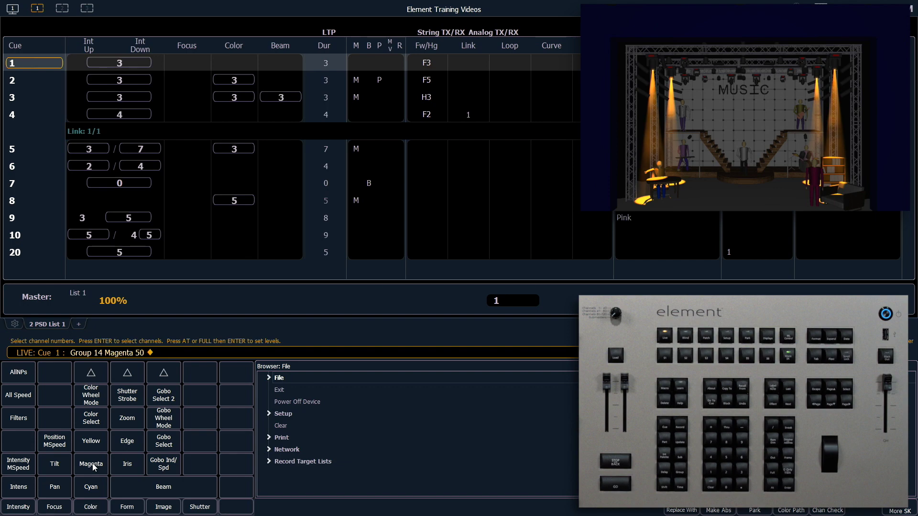